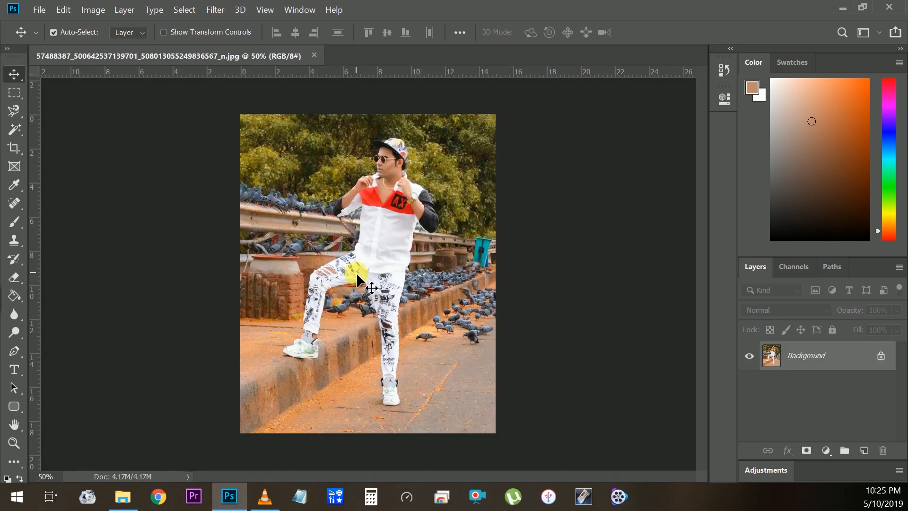
# Trace a selection around the man's whole outline with the Magnetic Lasso tool
pyautogui.scroll(3, 357, 275)
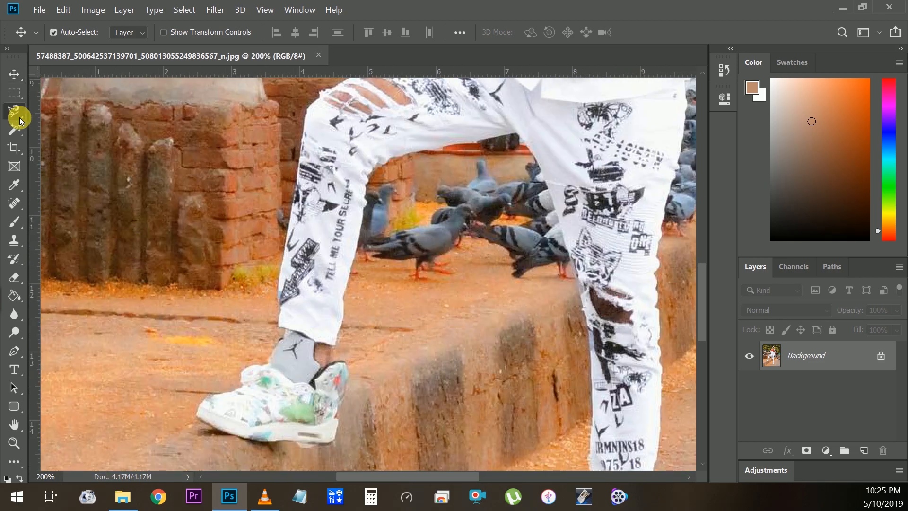
pyautogui.click(19, 117)
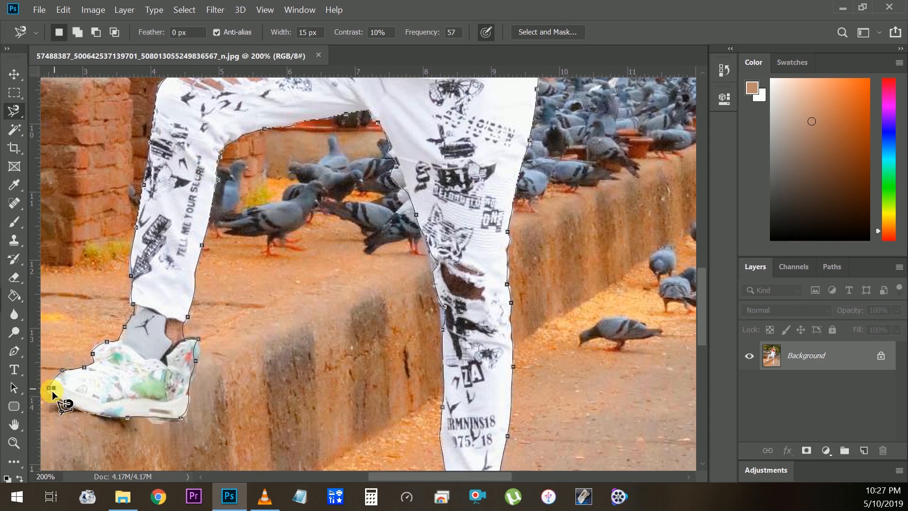
pyautogui.click(52, 390)
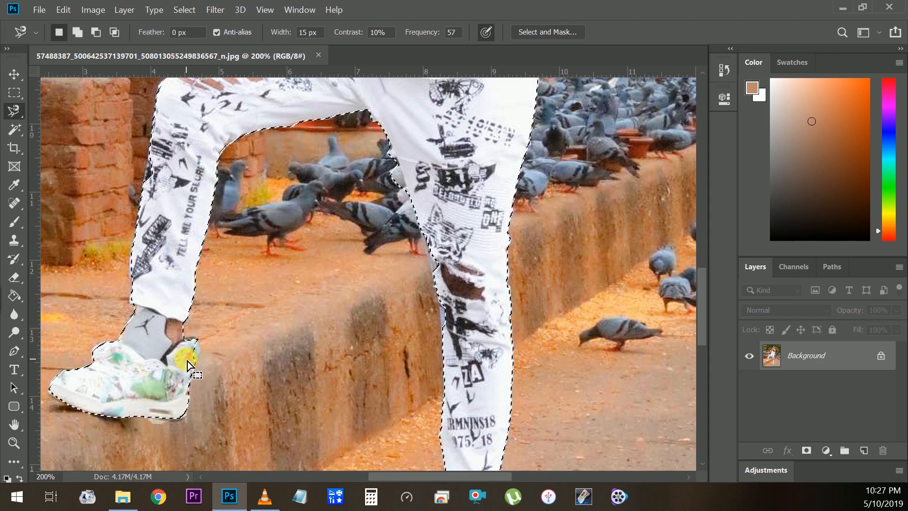
# Invert the selection so that the background around the man is selected
pyautogui.hotkey('ctrl', '-')
pyautogui.hotkey('ctrl', '-')
pyautogui.hotkey('ctrl', '-')
pyautogui.rightClick(458, 174)
pyautogui.click(470, 194)
# Apply Color Balance to the background's midtones with color levels +26, -15 and +20
pyautogui.click(217, 10)
pyautogui.click(116, 31)
pyautogui.click(94, 10)
pyautogui.moveTo(137, 45)
pyautogui.click(280, 132)
pyautogui.moveTo(549, 170); pyautogui.dragTo(667, 139)
pyautogui.moveTo(686, 200)
pyautogui.mouseDown()
pyautogui.moveTo(702, 199)
pyautogui.moveTo(651, 202)
pyautogui.moveTo(703, 198)
pyautogui.mouseUp()
pyautogui.moveTo(685, 217); pyautogui.dragTo(674, 215)
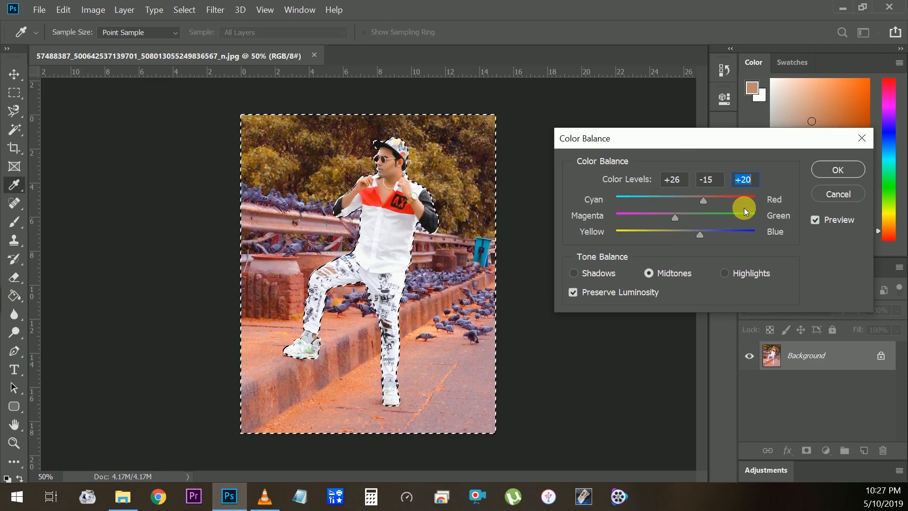
pyautogui.click(837, 169)
# Invert the selection back to the man
pyautogui.press('l')
pyautogui.rightClick(435, 160)
pyautogui.click(452, 175)
# Open the Camera Raw Filter on the man and set Temperature to +12 and Tint to +3
pyautogui.click(215, 10)
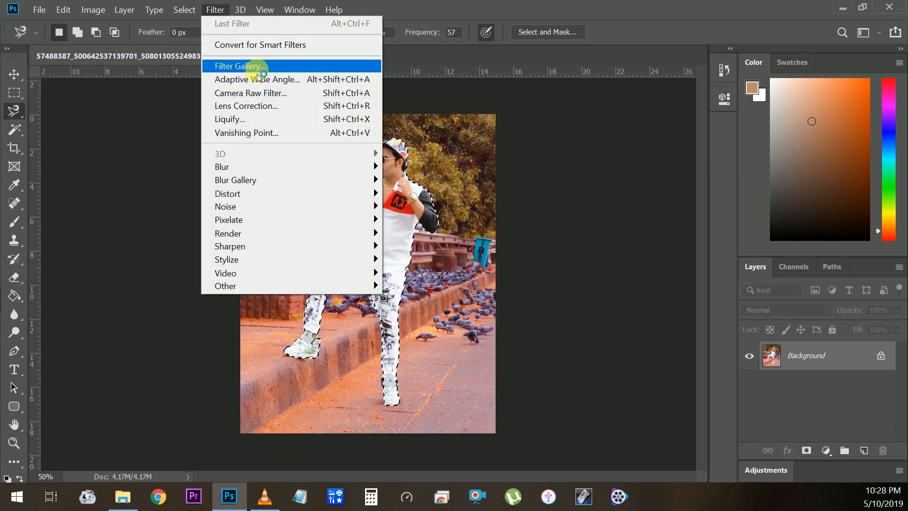
pyautogui.click(554, 137)
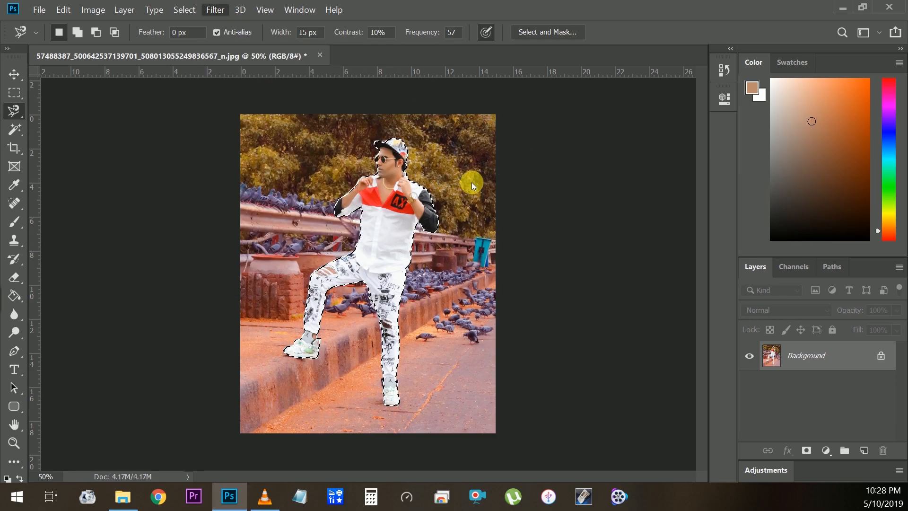
pyautogui.hotkey('shift', 'ctrl', 'a')
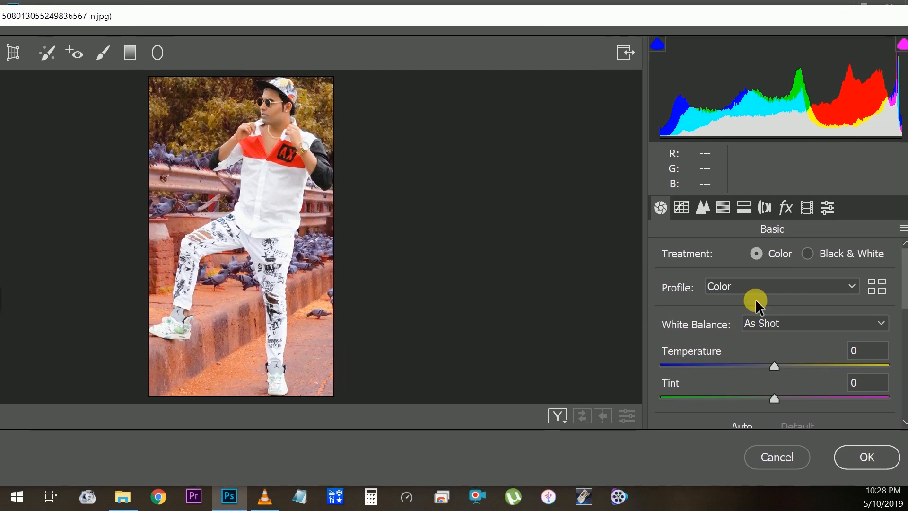
pyautogui.moveTo(773, 366); pyautogui.dragTo(788, 366)
pyautogui.moveTo(774, 398)
pyautogui.mouseDown()
pyautogui.moveTo(812, 398)
pyautogui.moveTo(778, 396)
pyautogui.mouseUp()
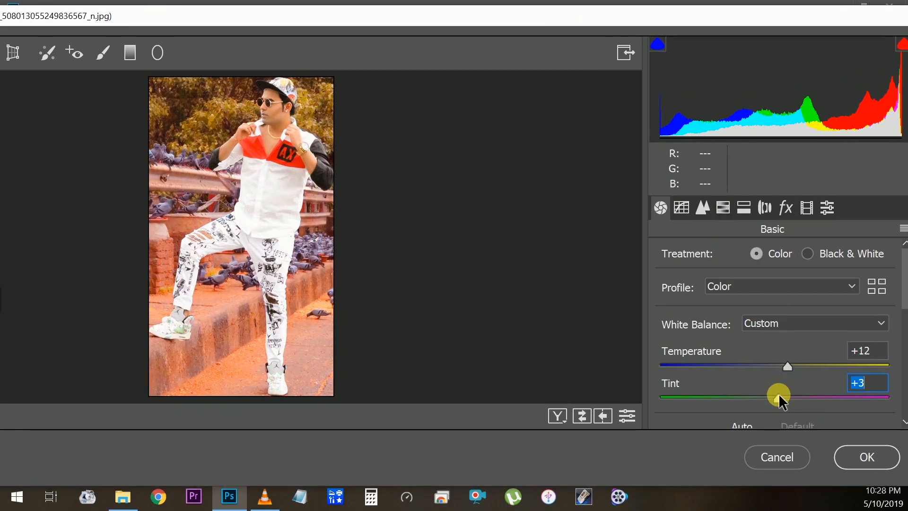
# Shift the red hues toward orange in the HSL adjustments and apply the Camera Raw Filter to the man
pyautogui.click(722, 208)
pyautogui.moveTo(774, 333); pyautogui.dragTo(904, 371)
pyautogui.moveTo(774, 377); pyautogui.dragTo(730, 381)
pyautogui.click(857, 466)
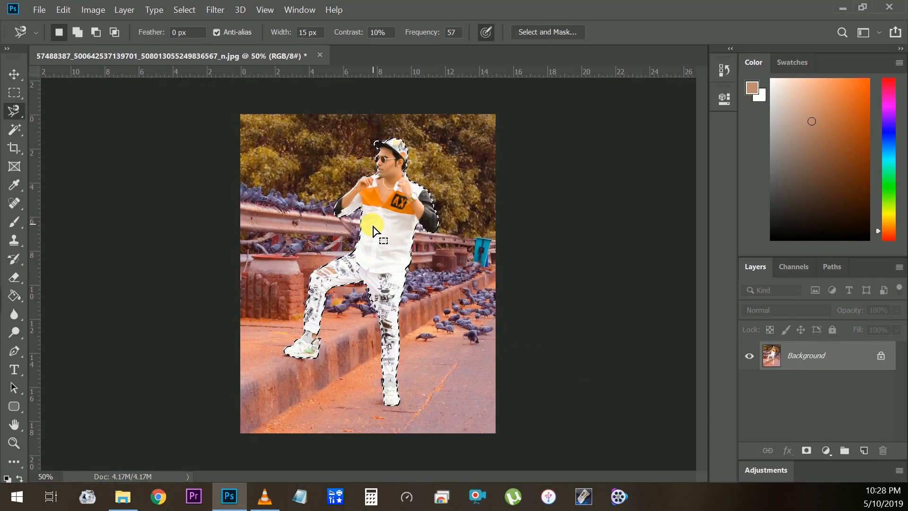
# Invert the selection to target the recoloured background again
pyautogui.rightClick(422, 246)
pyautogui.click(444, 204)
pyautogui.click(215, 9)
pyautogui.moveTo(259, 167)
pyautogui.click(419, 241)
pyautogui.moveTo(631, 345); pyautogui.dragTo(702, 347)
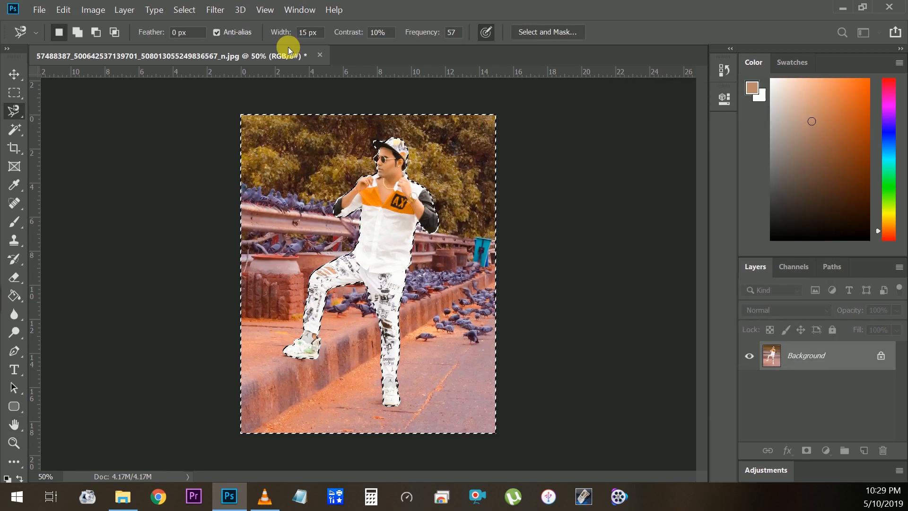
# Apply a Box Blur with a radius of 9 pixels to the selected background
pyautogui.click(215, 9)
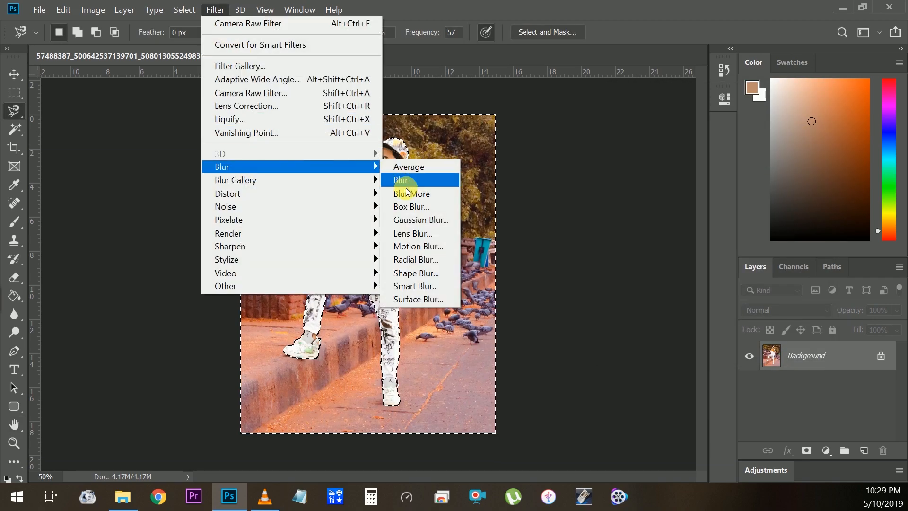
pyautogui.click(418, 147)
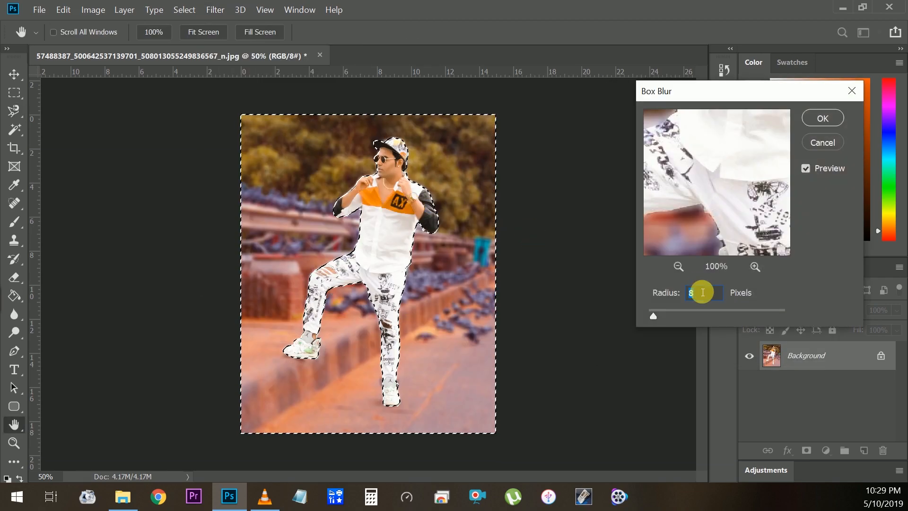
pyautogui.moveTo(694, 311); pyautogui.dragTo(654, 313)
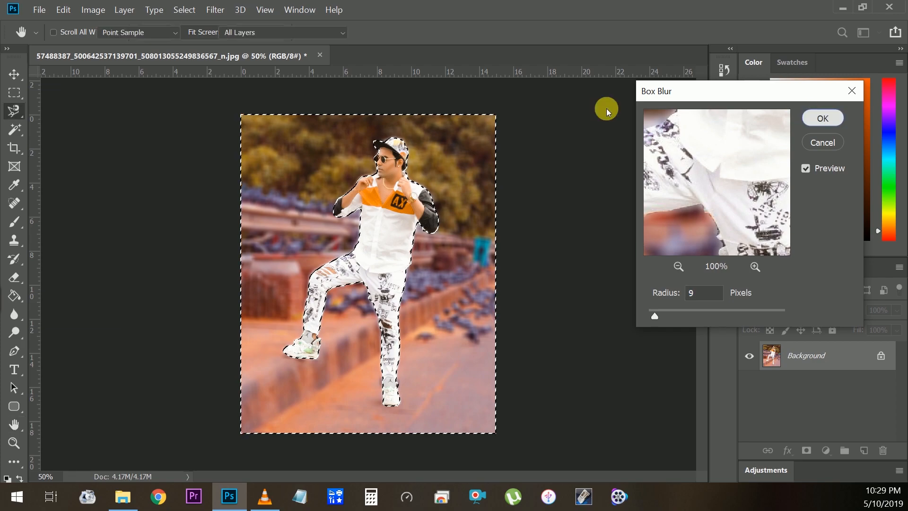
pyautogui.press('Return')
# Apply a Motion Blur to the selected background
pyautogui.click(215, 10)
pyautogui.moveTo(260, 167)
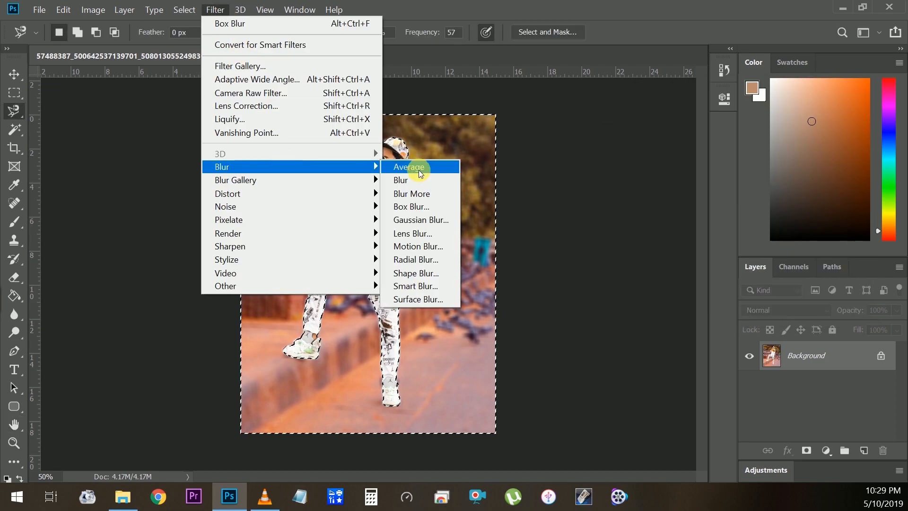
pyautogui.click(418, 246)
pyautogui.click(785, 120)
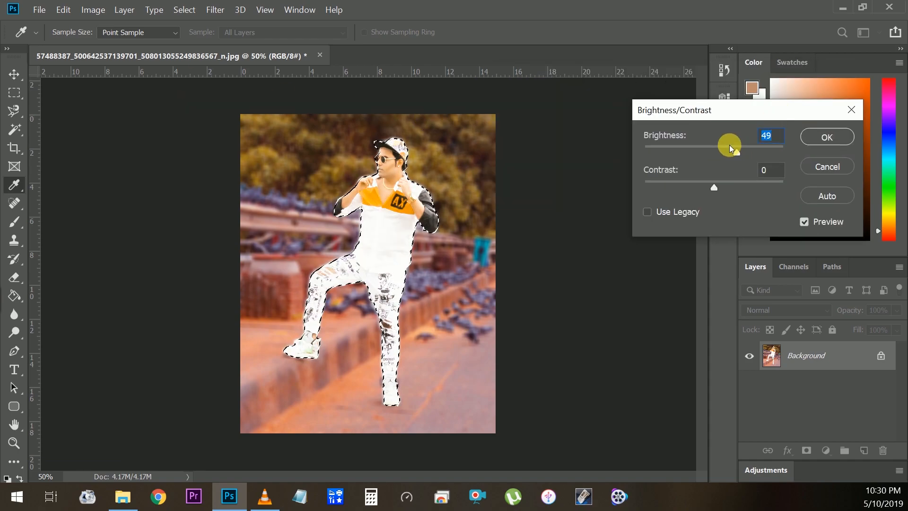
# Brighten the selected man with Brightness/Contrast and copy the selection to a new layer
pyautogui.click(714, 180)
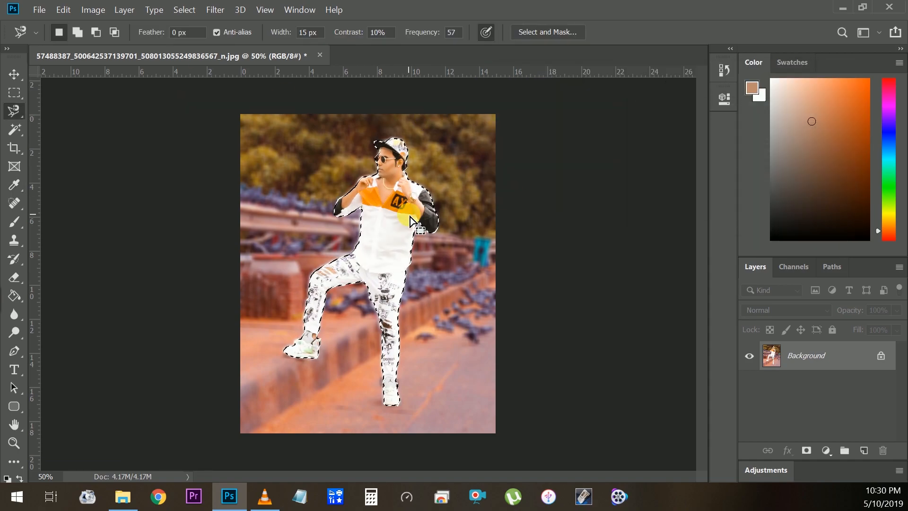
pyautogui.hotkey('ctrl', 'j')
pyautogui.click(14, 75)
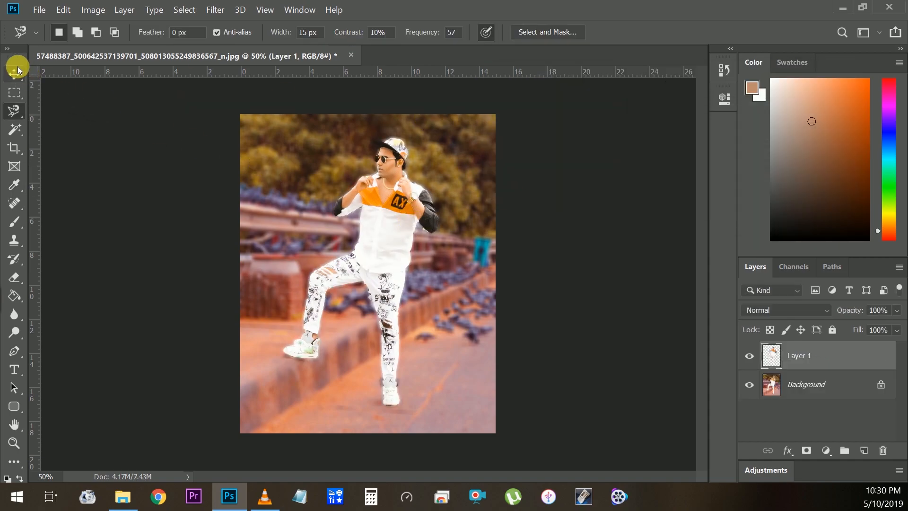
# Add a drop shadow to the man's layer with 23% opacity and 43 px size
pyautogui.click(787, 450)
pyautogui.click(832, 436)
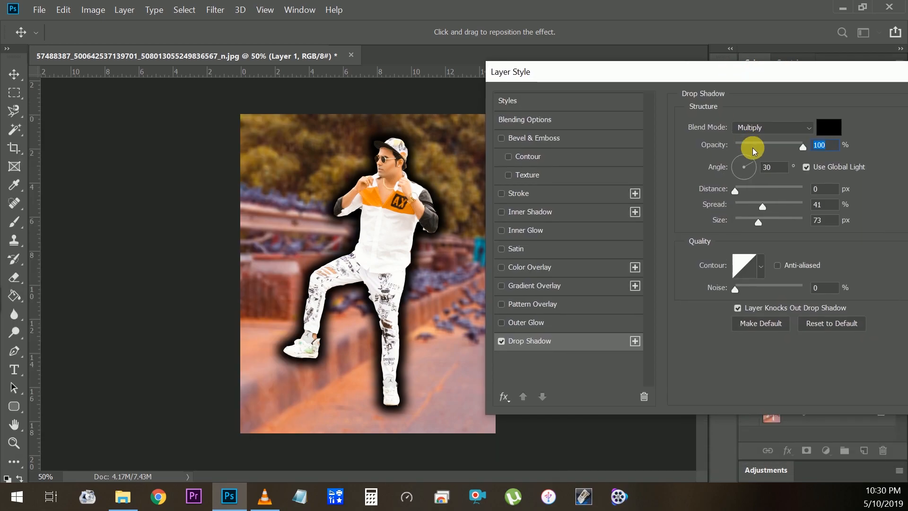
pyautogui.click(743, 219)
pyautogui.click(771, 144)
pyautogui.click(751, 220)
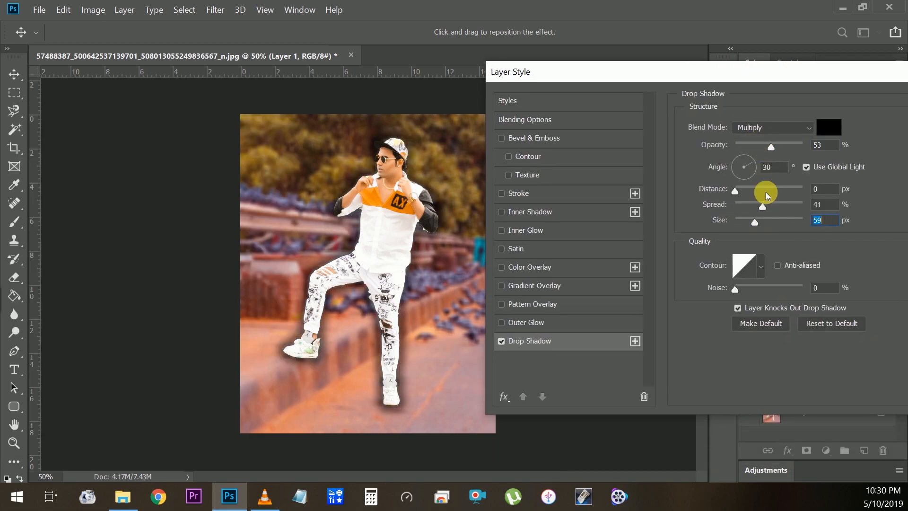
pyautogui.click(749, 145)
pyautogui.click(742, 146)
pyautogui.click(751, 144)
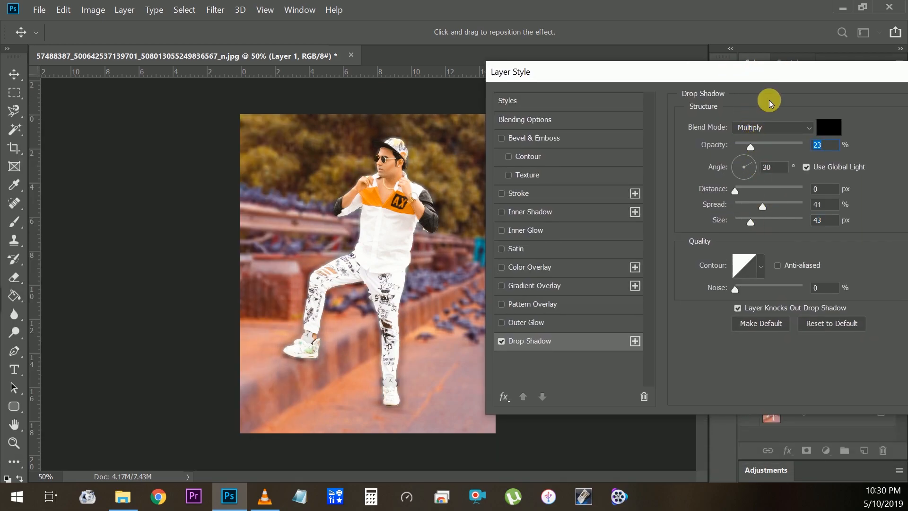
pyautogui.moveTo(816, 72); pyautogui.dragTo(742, 71)
pyautogui.click(889, 101)
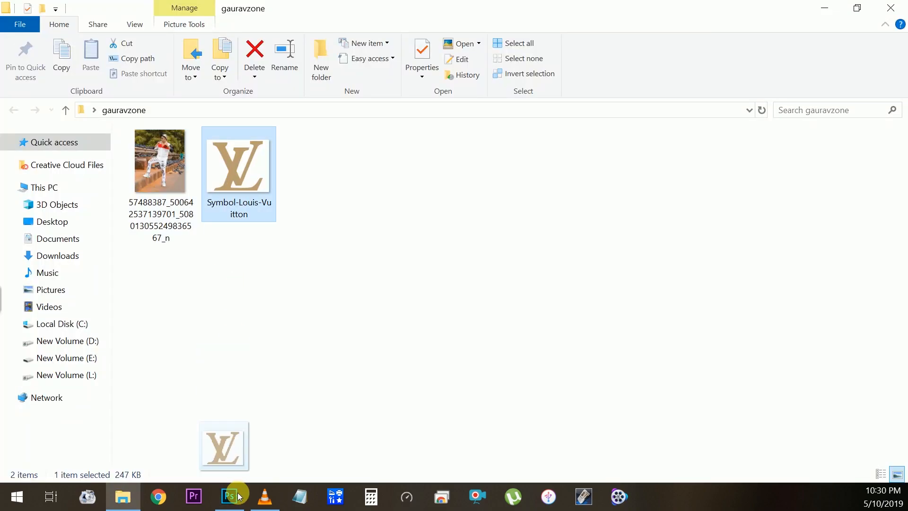
# Bring the Symbol-Louis-Vuitton image from File Explorer into the photo and scale it down
pyautogui.moveTo(222, 446); pyautogui.dragTo(454, 50)
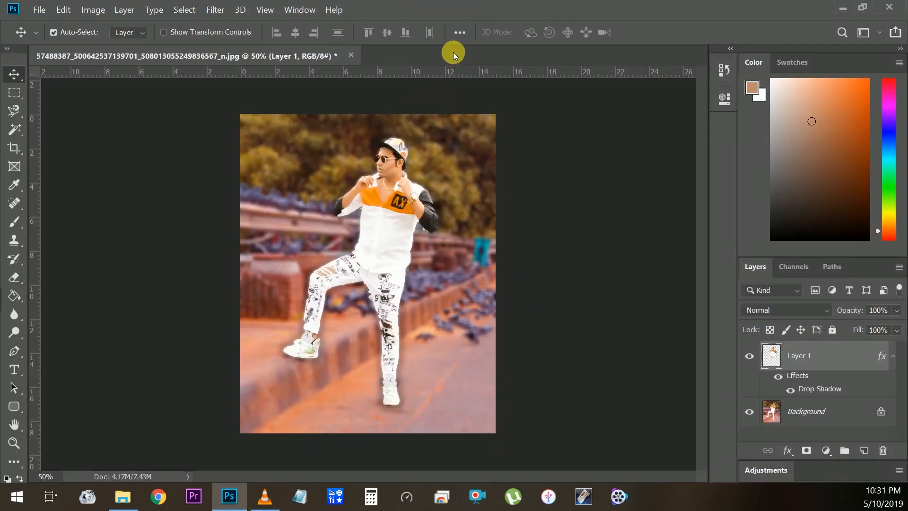
pyautogui.moveTo(364, 254); pyautogui.dragTo(326, 221)
pyautogui.hotkey('ctrl', 't')
pyautogui.moveTo(618, 432); pyautogui.dragTo(430, 276)
pyautogui.press('Return')
# Scale the logo down further and place it in the photo's upper-left corner
pyautogui.moveTo(277, 150); pyautogui.dragTo(366, 256)
pyautogui.hotkey('ctrl', 't')
pyautogui.moveTo(329, 219); pyautogui.dragTo(462, 331)
pyautogui.moveTo(490, 353); pyautogui.dragTo(282, 148)
pyautogui.moveTo(312, 176); pyautogui.dragTo(305, 170)
pyautogui.press('Return')
# Select the logo's white background with the Magic Wand, delete it and deselect
pyautogui.hotkey('ctrl', '+')
pyautogui.hotkey('ctrl', '+')
pyautogui.hotkey('ctrl', '+')
pyautogui.moveTo(424, 475); pyautogui.dragTo(366, 476)
pyautogui.scroll(11, 240, 263)
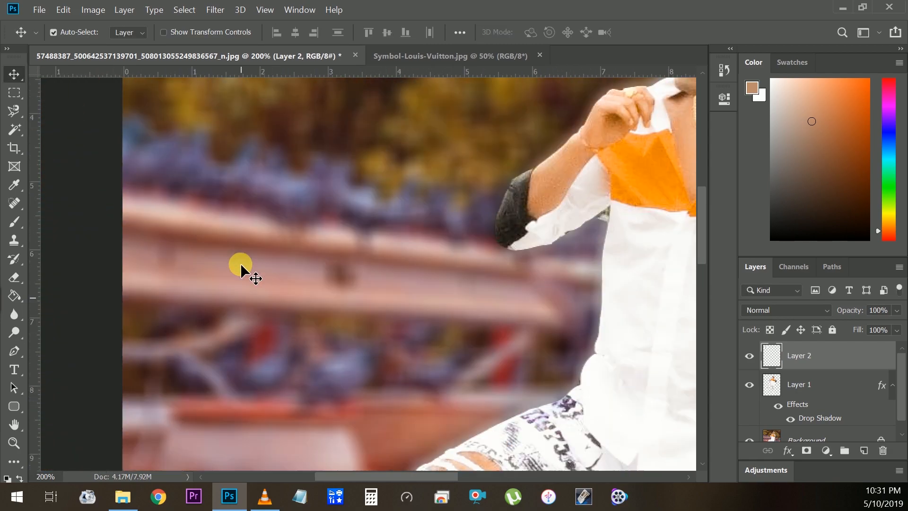
pyautogui.press('w')
pyautogui.click(301, 212)
pyautogui.press('Delete')
pyautogui.hotkey('ctrl', 'd')
# Style the logo layer with a white inside stroke and a drop shadow instead of the outer glow
pyautogui.press('v')
pyautogui.hotkey('ctrl', '-')
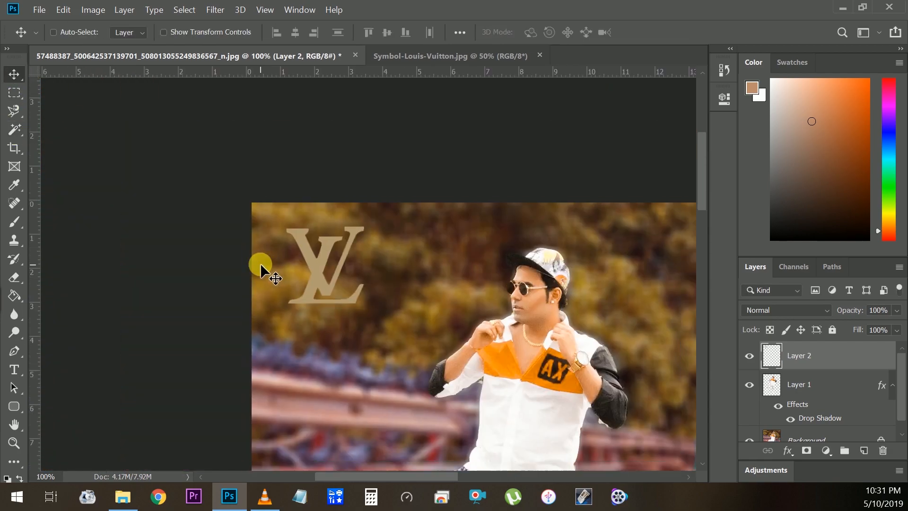
pyautogui.hotkey('ctrl', '-')
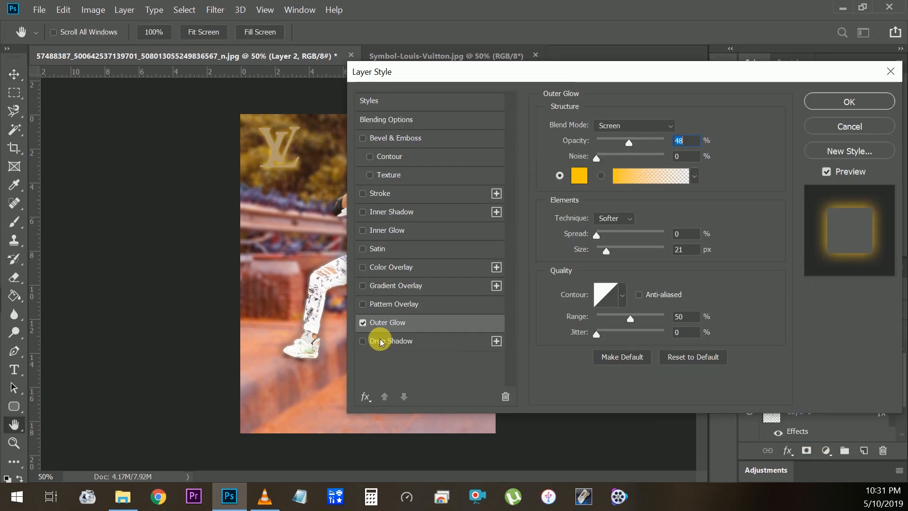
pyautogui.click(362, 322)
pyautogui.click(380, 194)
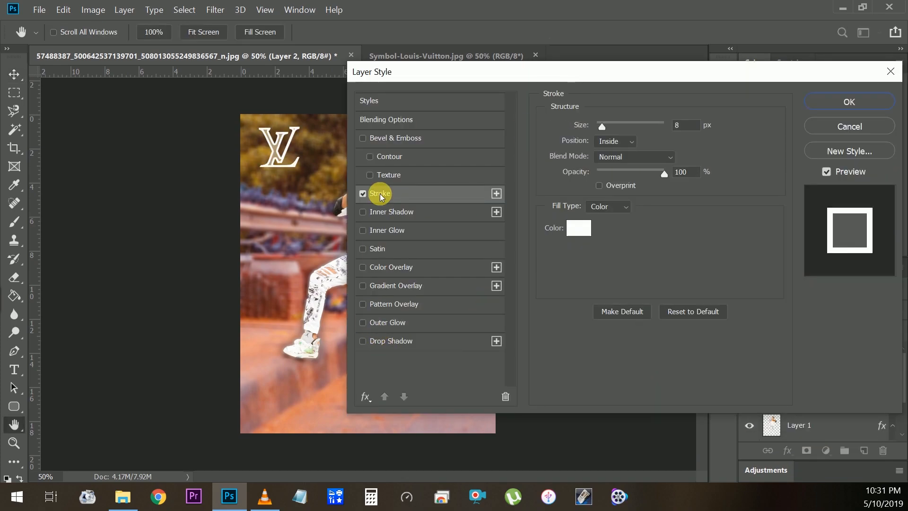
pyautogui.click(391, 341)
pyautogui.moveTo(616, 144); pyautogui.dragTo(643, 148)
pyautogui.click(849, 101)
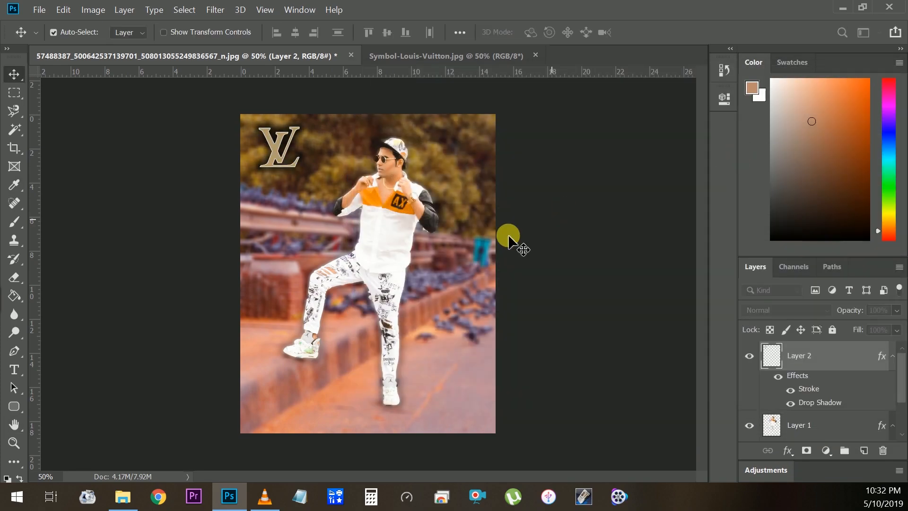
# Add the text "LIMIT EDITION" below the logo in white at 35 pt
pyautogui.click(18, 373)
pyautogui.click(268, 189)
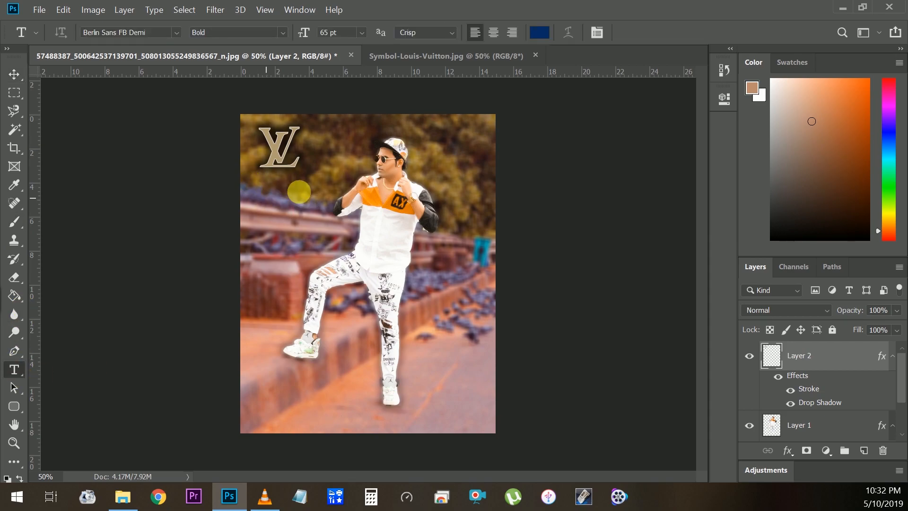
pyautogui.hotkey('ctrl', 'a')
pyautogui.click(542, 33)
pyautogui.moveTo(558, 132); pyautogui.dragTo(437, 60)
pyautogui.press('Return')
pyautogui.doubleClick(327, 33)
pyautogui.write('35')
pyautogui.click(14, 75)
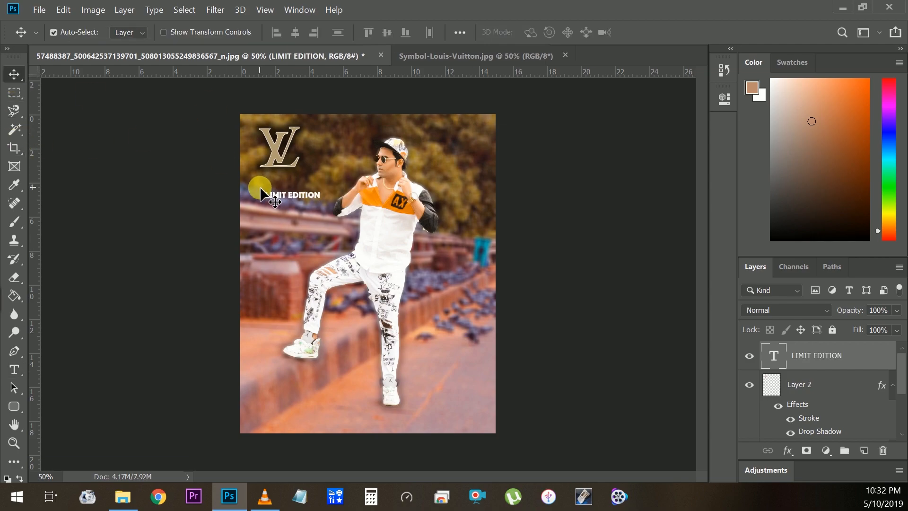
# Position the LIMIT EDITION text directly under the logo and add a drop shadow with 47% opacity
pyautogui.moveTo(259, 186); pyautogui.dragTo(257, 185)
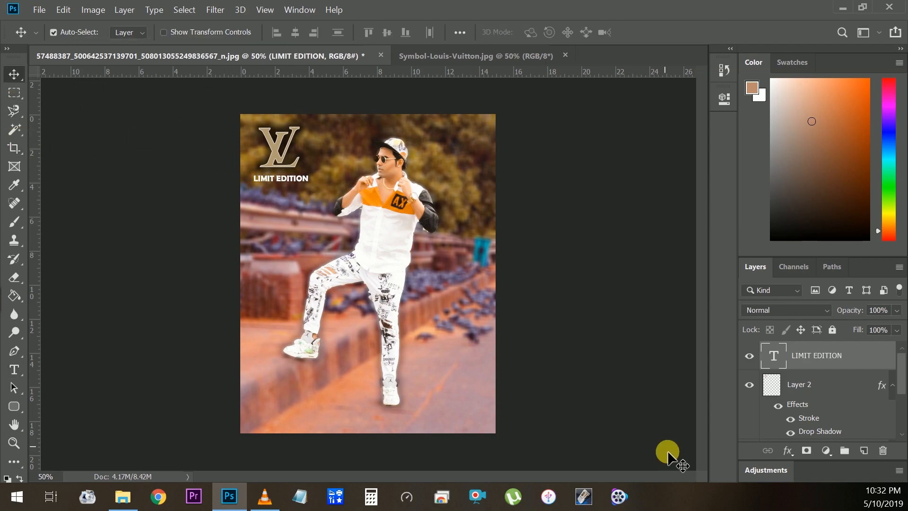
pyautogui.doubleClick(819, 430)
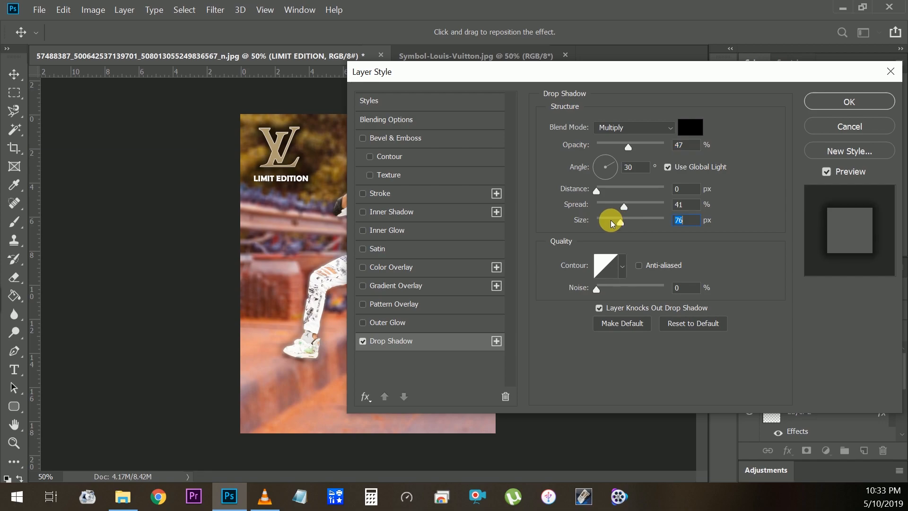
pyautogui.click(808, 100)
# Add a white text layer with the person's first name in capitals on the road beside the man's standing leg
pyautogui.click(14, 370)
pyautogui.click(432, 359)
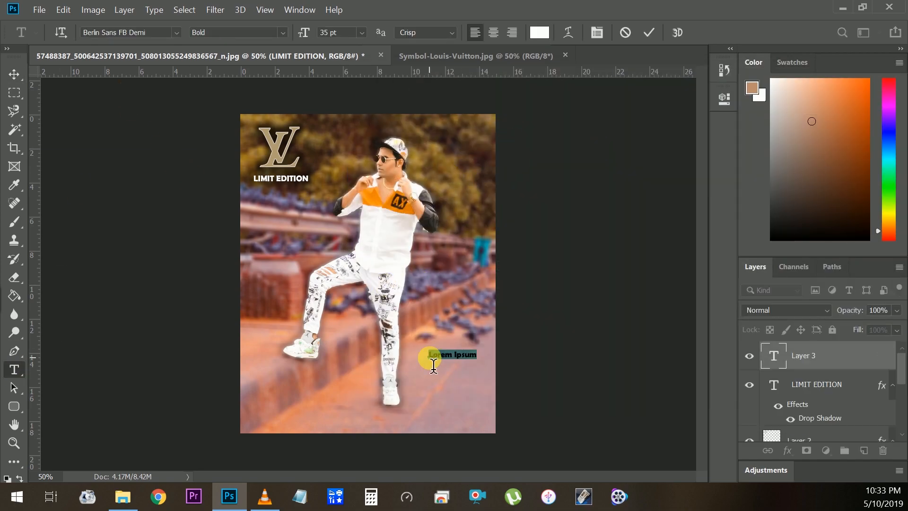
pyautogui.write('gAURAV')
pyautogui.press('BackSpace')
pyautogui.press('BackSpace')
pyautogui.press('BackSpace')
pyautogui.press('BackSpace')
pyautogui.press('BackSpace')
pyautogui.write('auraV')
pyautogui.click(484, 283)
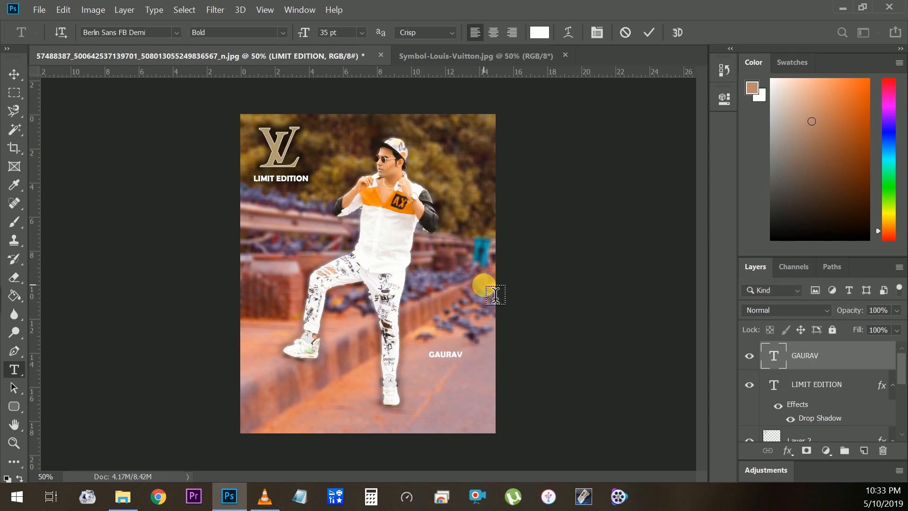
# Right-align the first-name text on the road and delete its layer
pyautogui.click(464, 364)
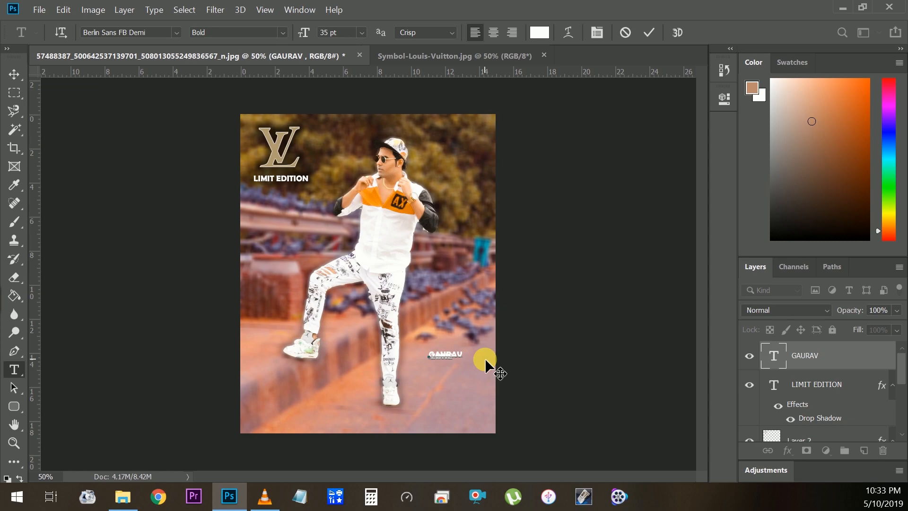
pyautogui.hotkey('ctrl', 'a')
pyautogui.click(511, 32)
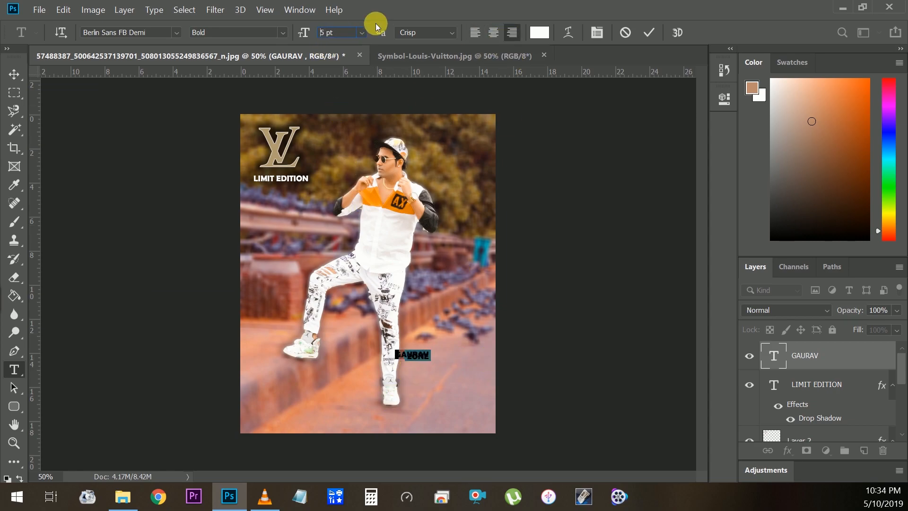
pyautogui.click(14, 74)
pyautogui.moveTo(414, 357); pyautogui.dragTo(459, 367)
pyautogui.press('Delete')
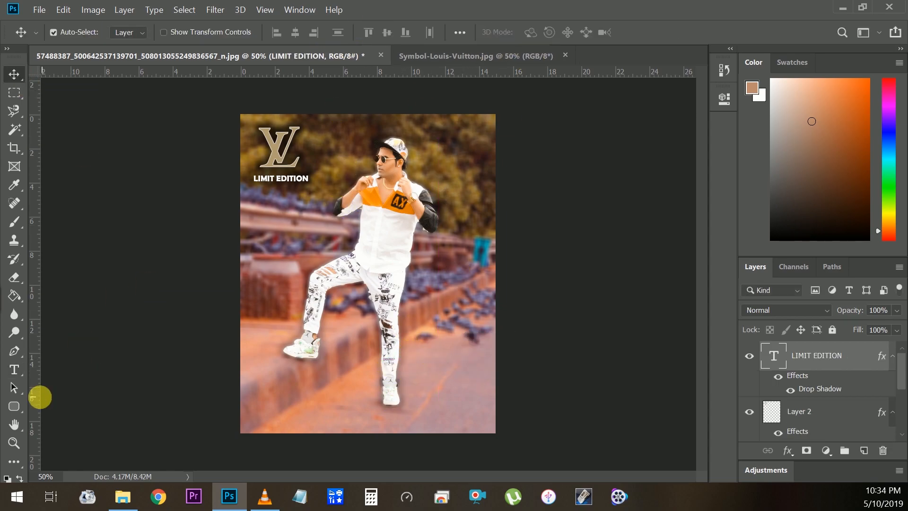
# Add a right-aligned two-line white text with the person's first name above ZONE in capitals, sized 80 pt
pyautogui.click(15, 369)
pyautogui.click(443, 377)
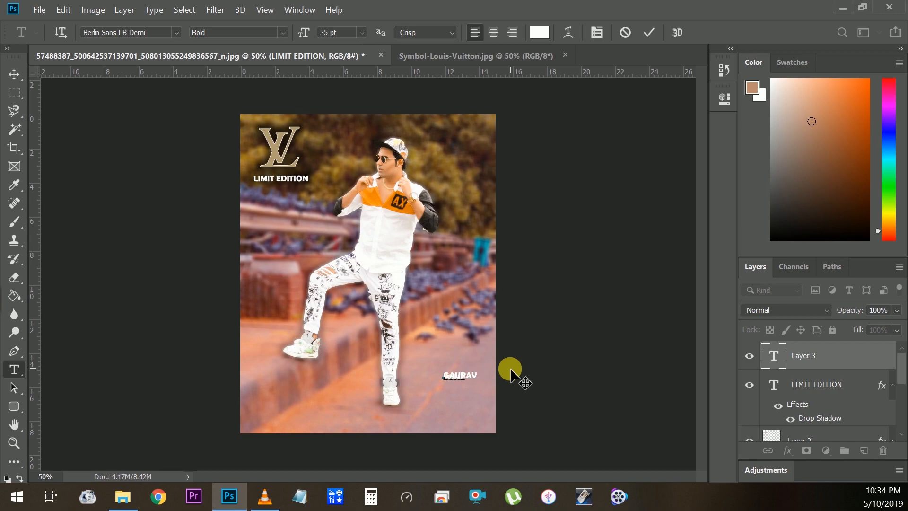
pyautogui.hotkey('ctrl', 'shift', 'r')
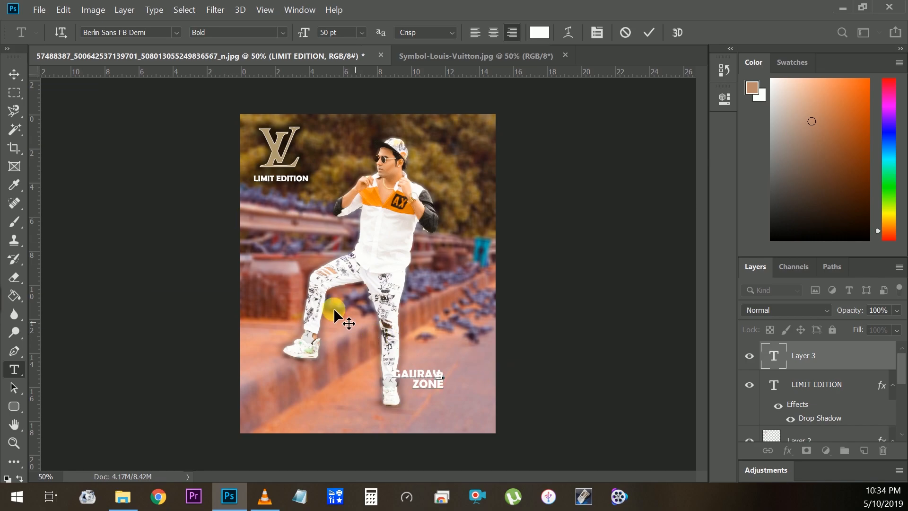
pyautogui.hotkey('ctrl', 'a')
pyautogui.click(325, 33)
pyautogui.press('BackSpace')
pyautogui.write('8')
pyautogui.press('Return')
# Position the two-line name text in the photo's lower-left corner, below the raised foot
pyautogui.click(15, 73)
pyautogui.moveTo(430, 384); pyautogui.dragTo(293, 408)
pyautogui.press('t')
pyautogui.click(341, 404)
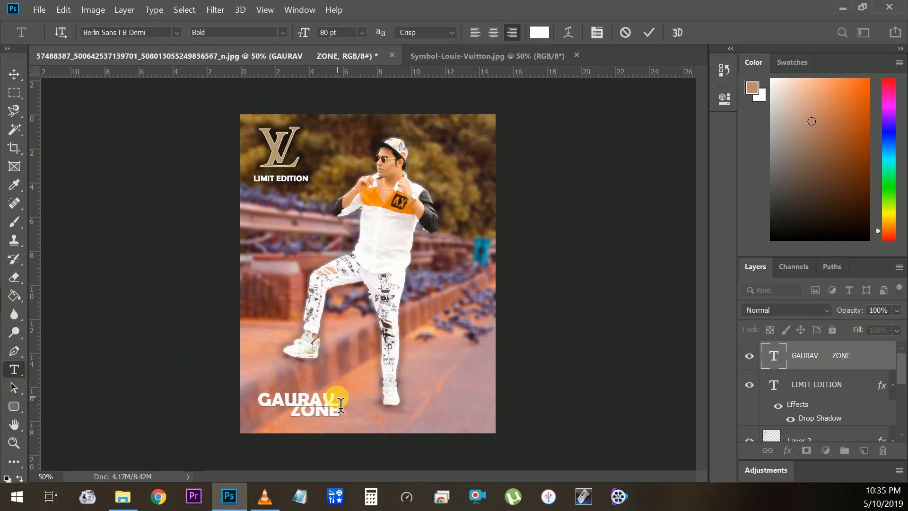
pyautogui.click(14, 75)
# Save the finished picture as a JPEG named DONE
pyautogui.click(37, 9)
pyautogui.click(91, 162)
pyautogui.write('DONE')
pyautogui.press('Tab')
pyautogui.press('j')
pyautogui.press('Return')
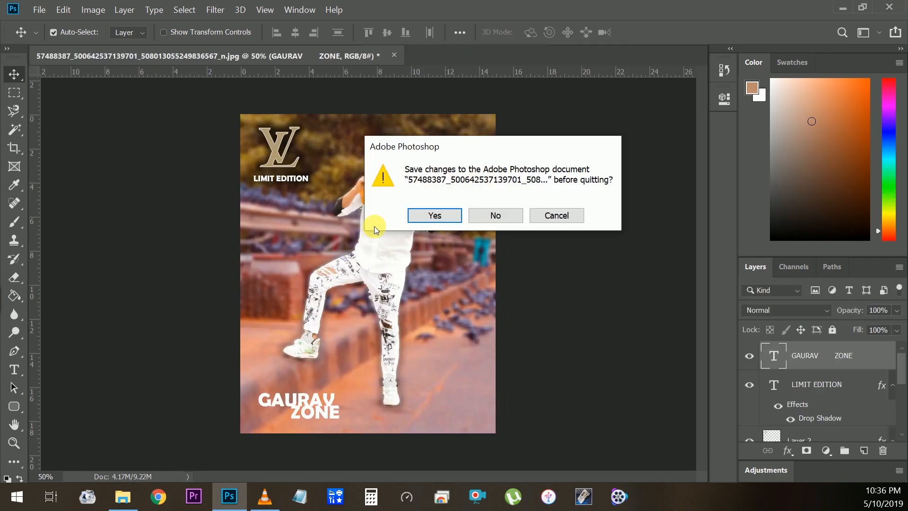
# Save the layered document as a PSD named DONE while quitting
pyautogui.click(431, 213)
pyautogui.write('DONE')
pyautogui.press('Return')
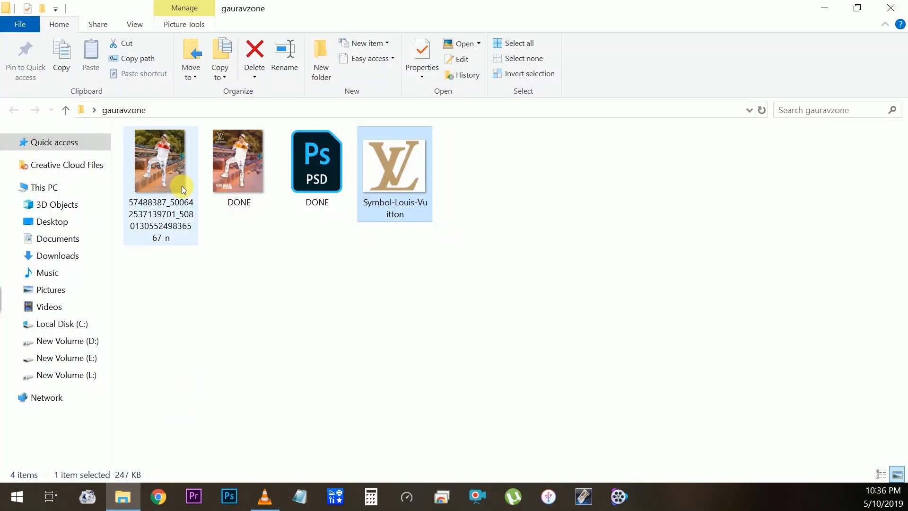
# Open the exported DONE picture in the photo viewer, examine its details up close and compare it with the original photo
pyautogui.click(236, 171)
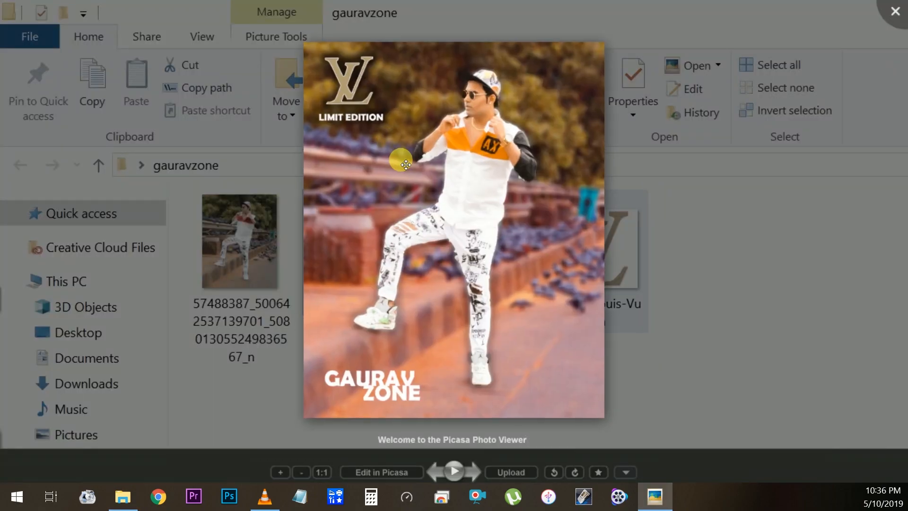
pyautogui.scroll(5, 406, 165)
pyautogui.scroll(3, 408, 166)
pyautogui.moveTo(565, 119); pyautogui.dragTo(503, 160)
pyautogui.scroll(-5, 510, 226)
pyautogui.scroll(-1, 510, 226)
pyautogui.press('Left')
pyautogui.press('Right')
pyautogui.press('Left')
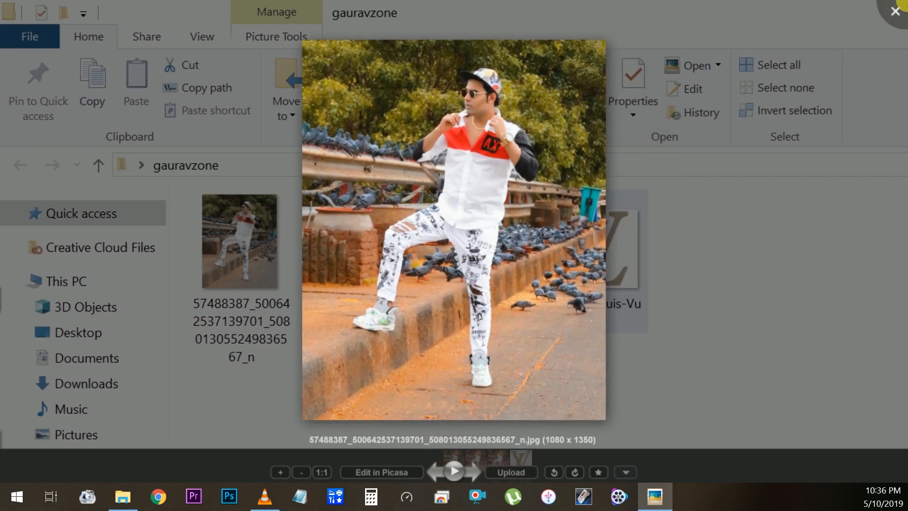
pyautogui.click(894, 11)
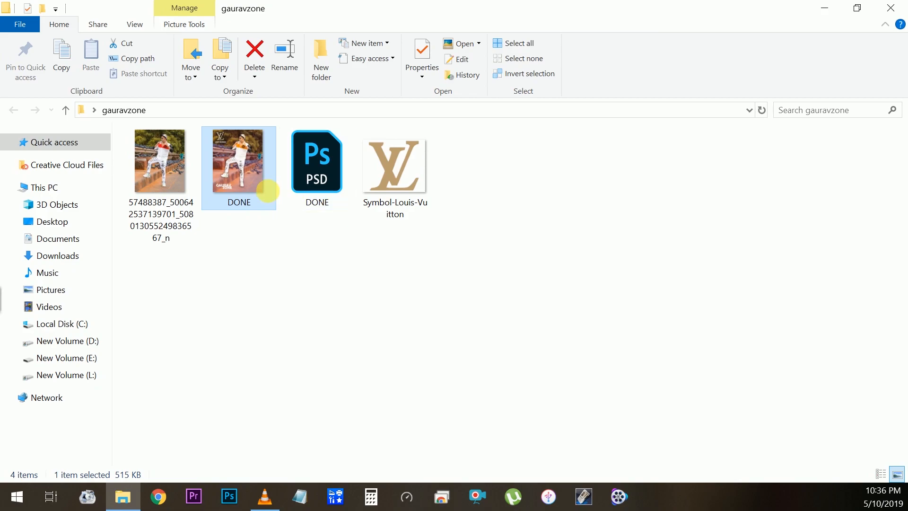
# Reopen the DONE picture, switch between it and the original, and inspect the logo and LIMIT EDITION text up close
pyautogui.doubleClick(268, 191)
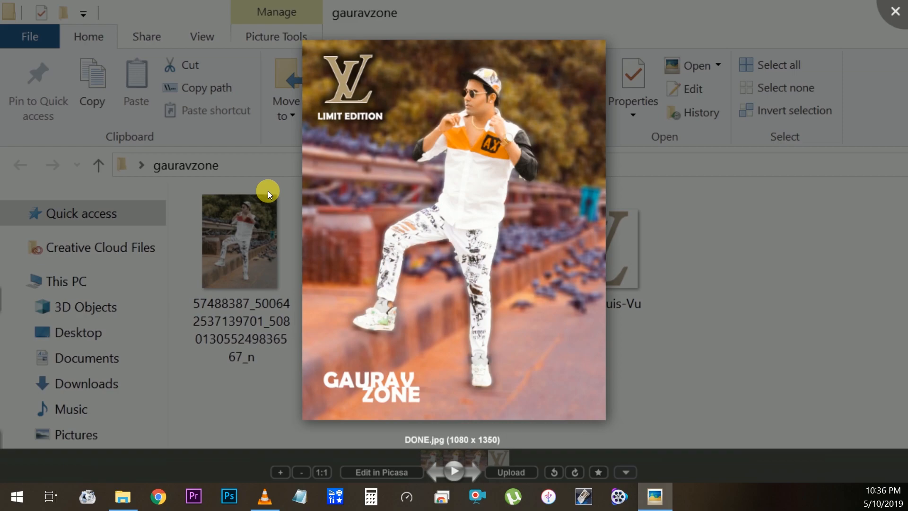
pyautogui.press('Left')
pyautogui.press('Right')
pyautogui.press('Left')
pyautogui.press('Right')
pyautogui.scroll(5, 324, 100)
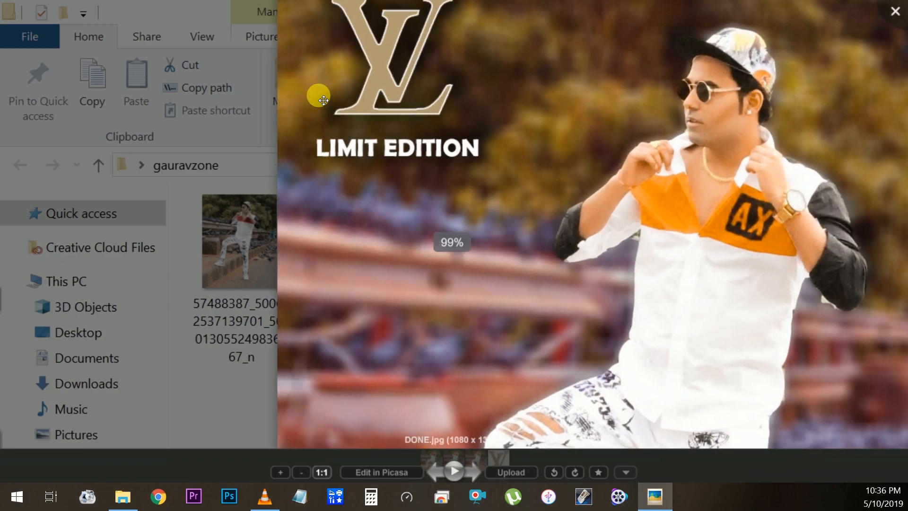
pyautogui.scroll(-3, 323, 100)
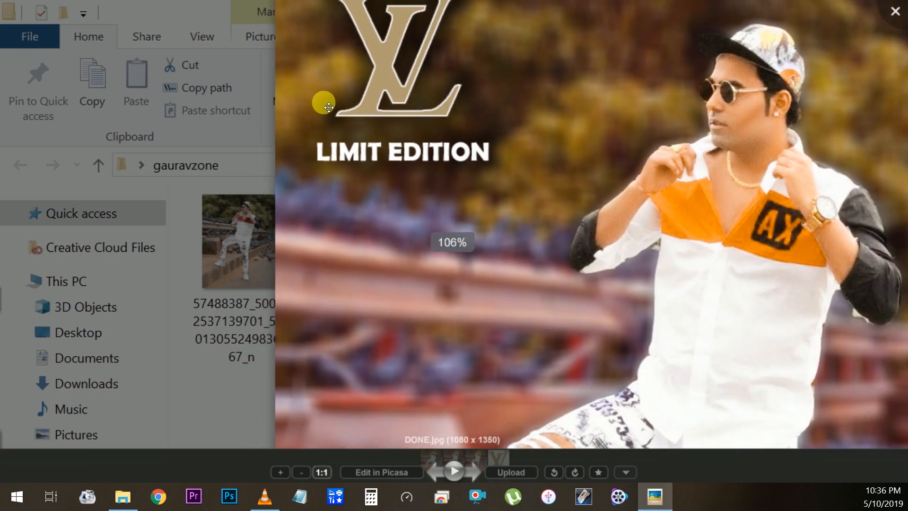
pyautogui.scroll(-4, 332, 110)
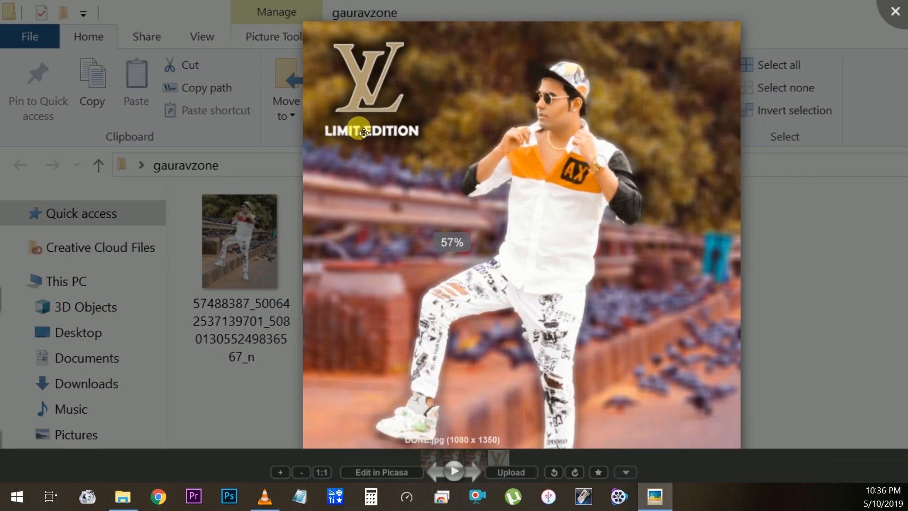
pyautogui.scroll(-5, 365, 133)
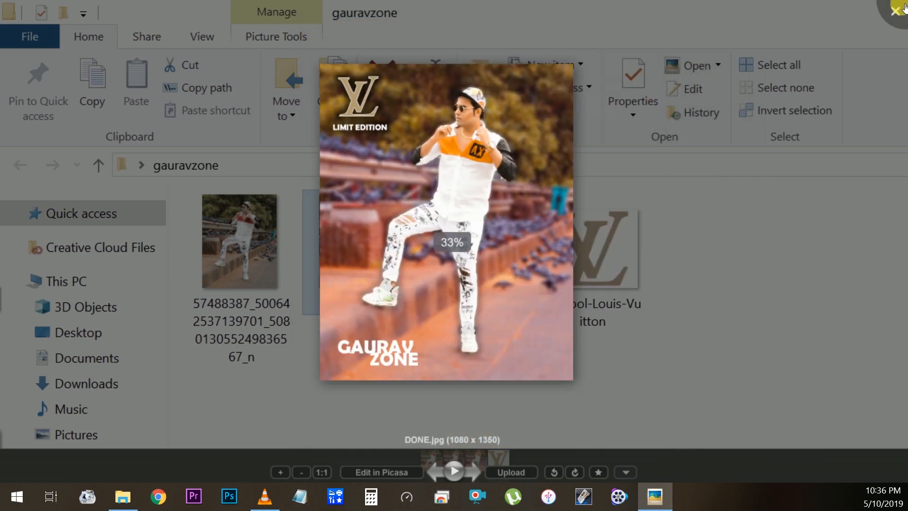